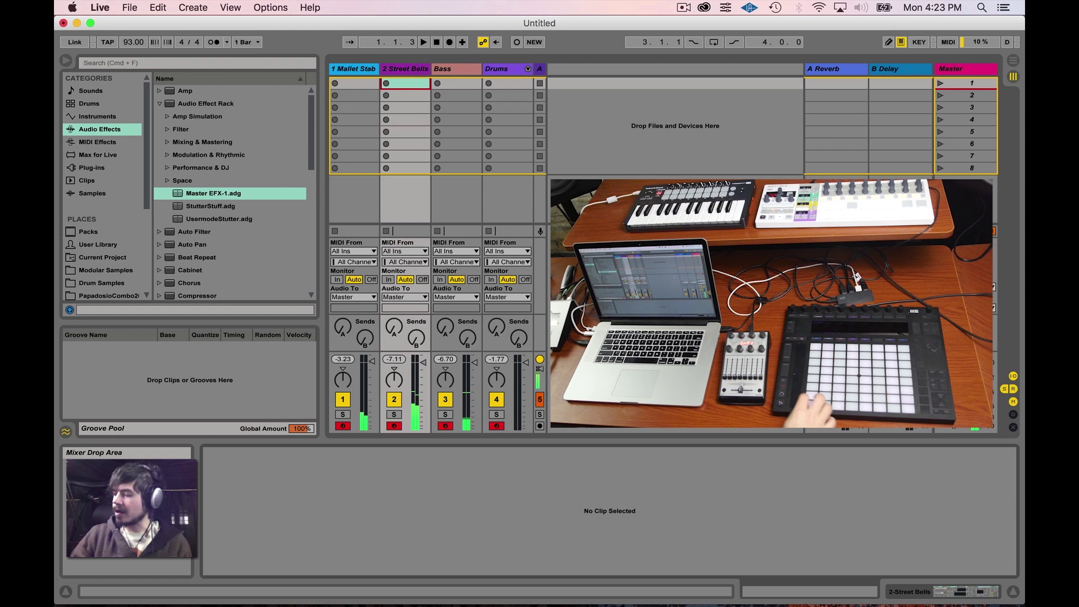
Set track 1 (Mallet Stabs) MIDI From to Launchkey Mini (LK Mini MIDI).
click(505, 73)
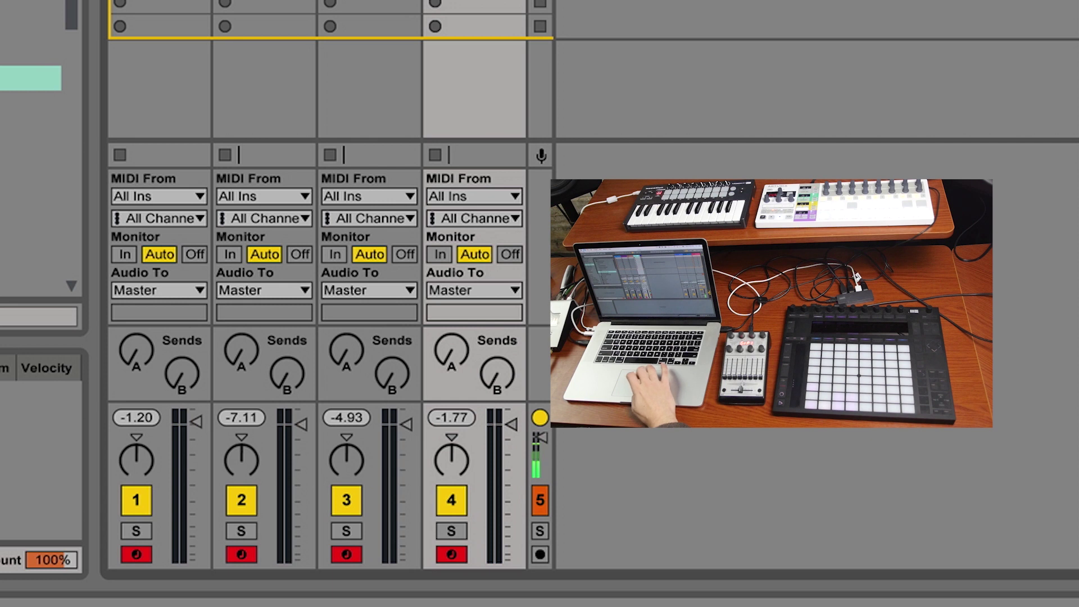
click(159, 192)
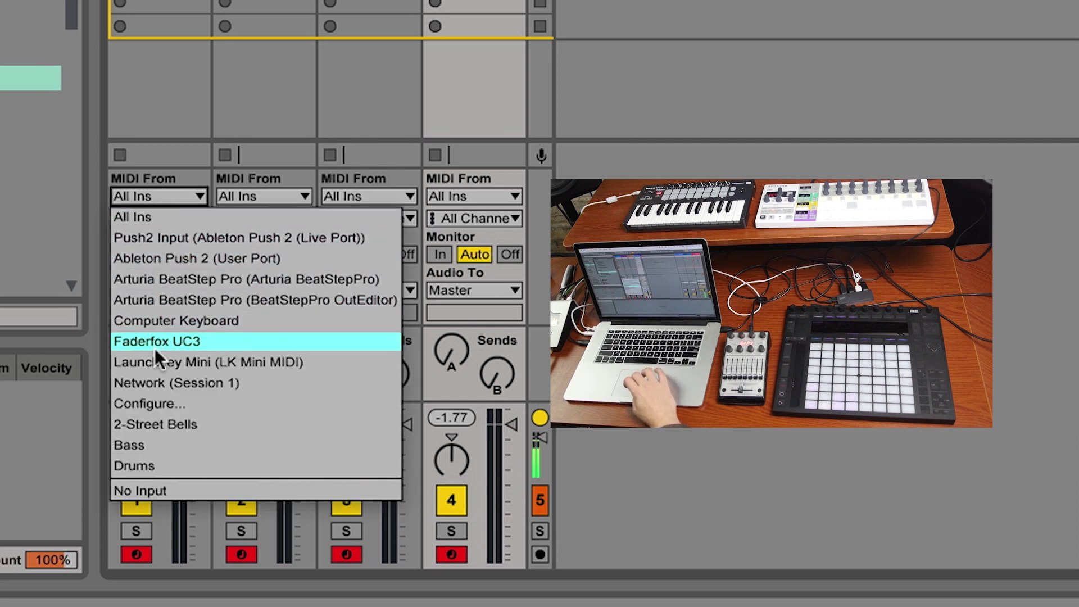
click(590, 146)
click(160, 84)
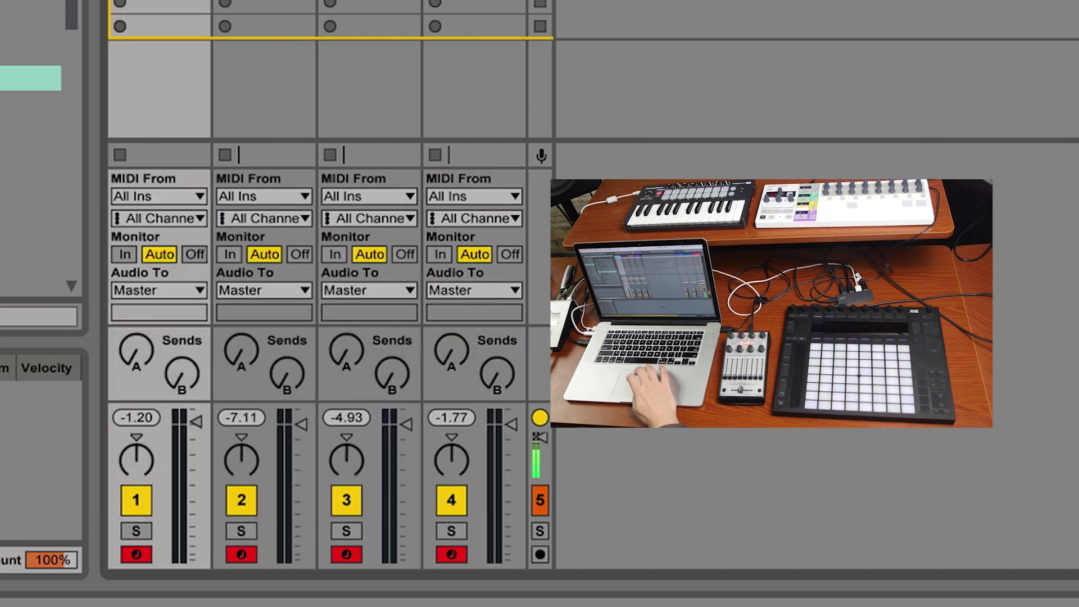
click(165, 195)
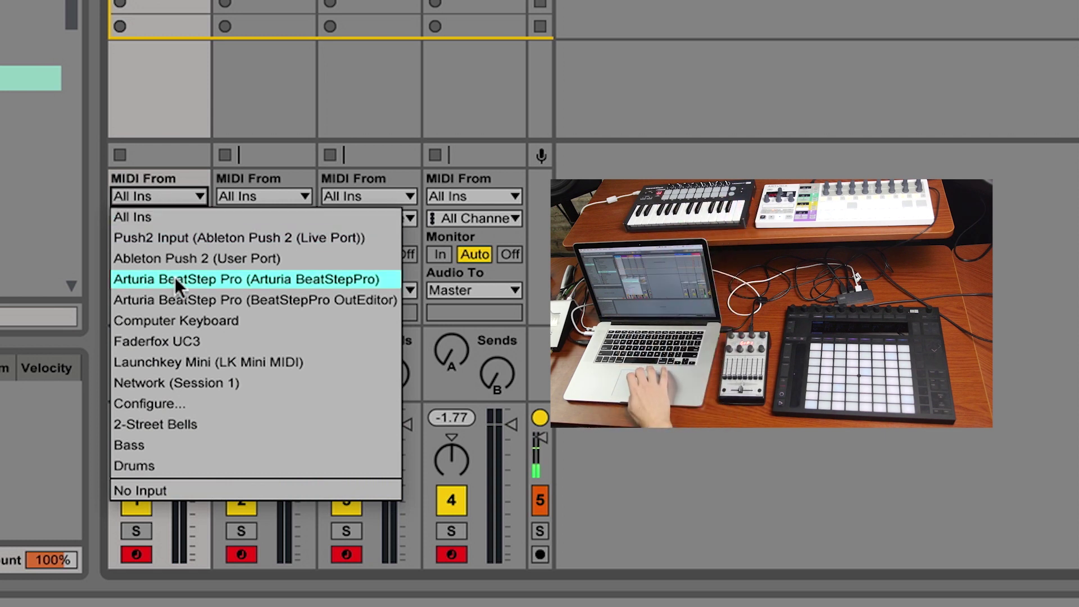
click(174, 364)
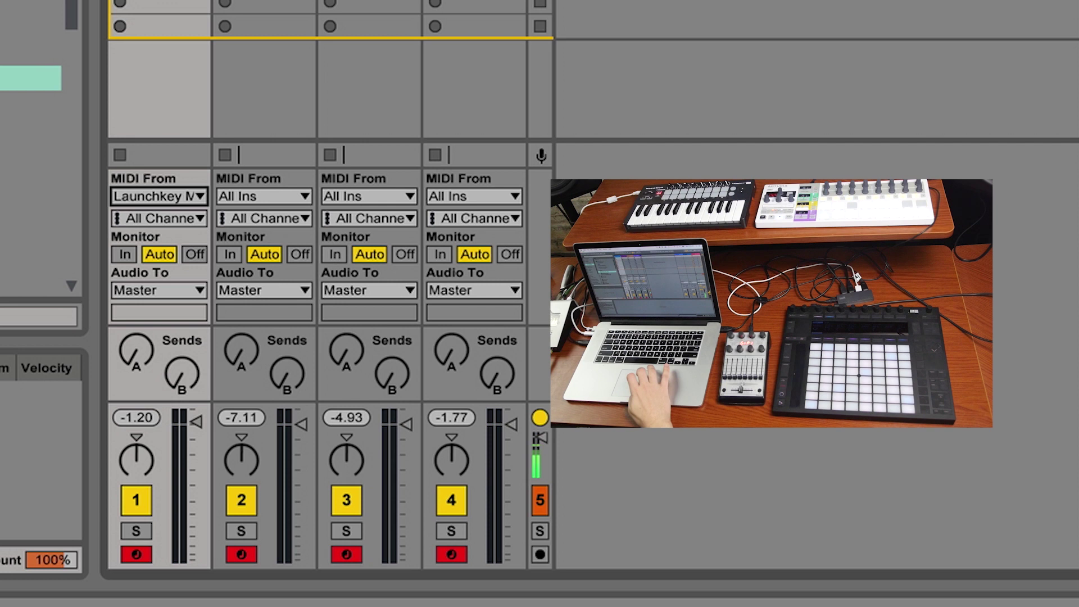
click(474, 85)
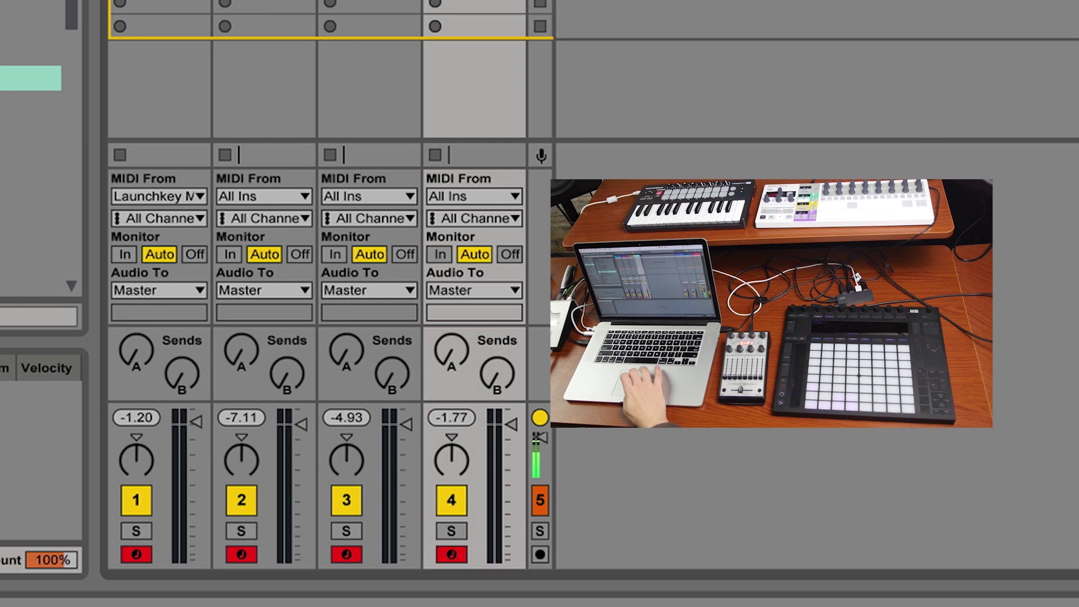
Set the Street Bells track's MIDI From to Arturia BeatStep Pro.
click(264, 84)
click(369, 84)
click(475, 85)
click(370, 84)
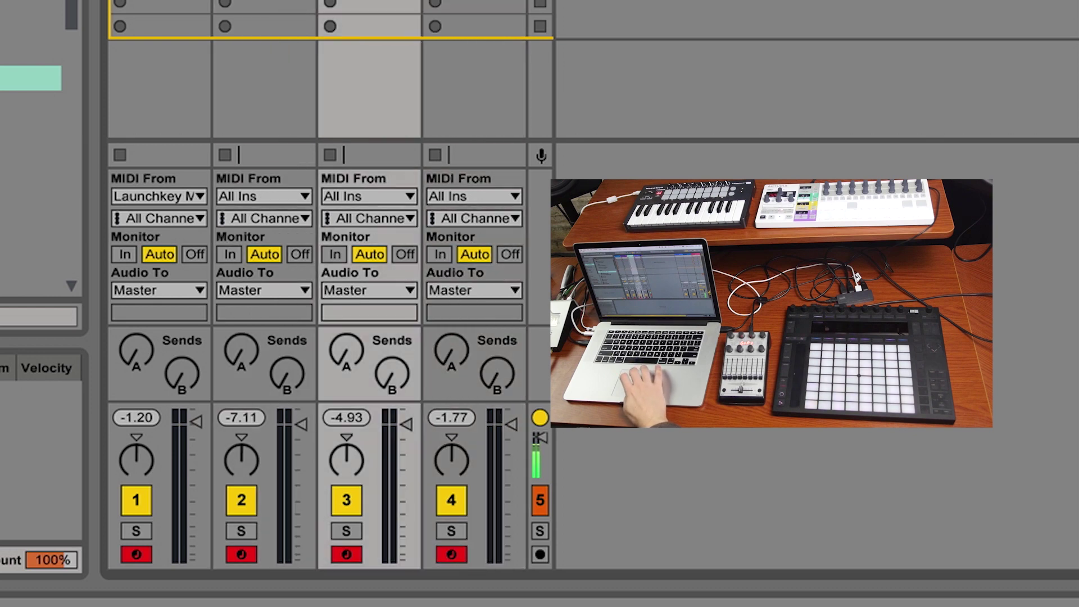
click(265, 84)
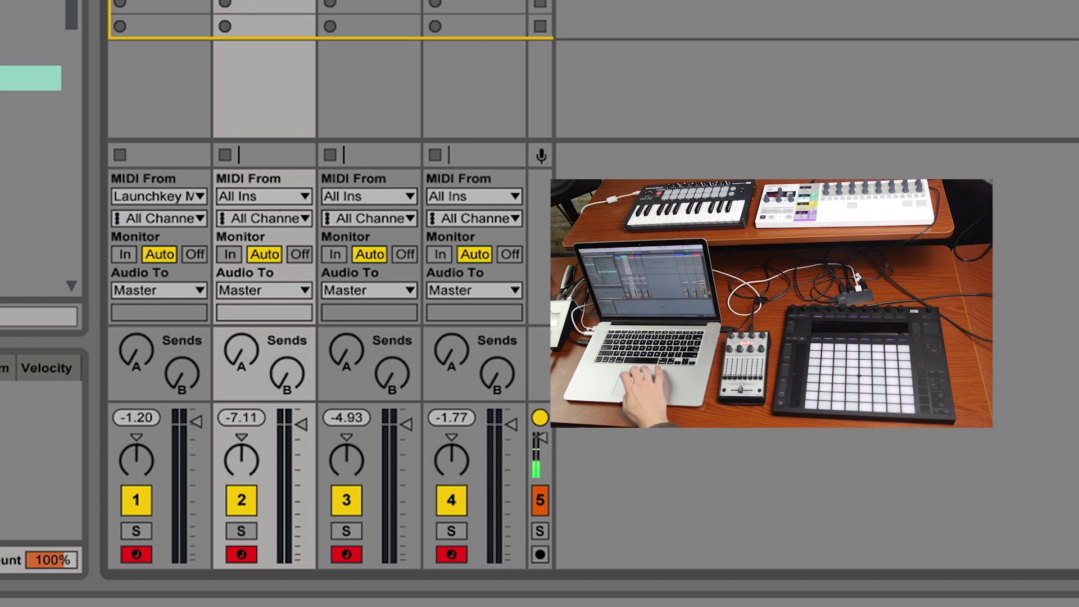
click(260, 195)
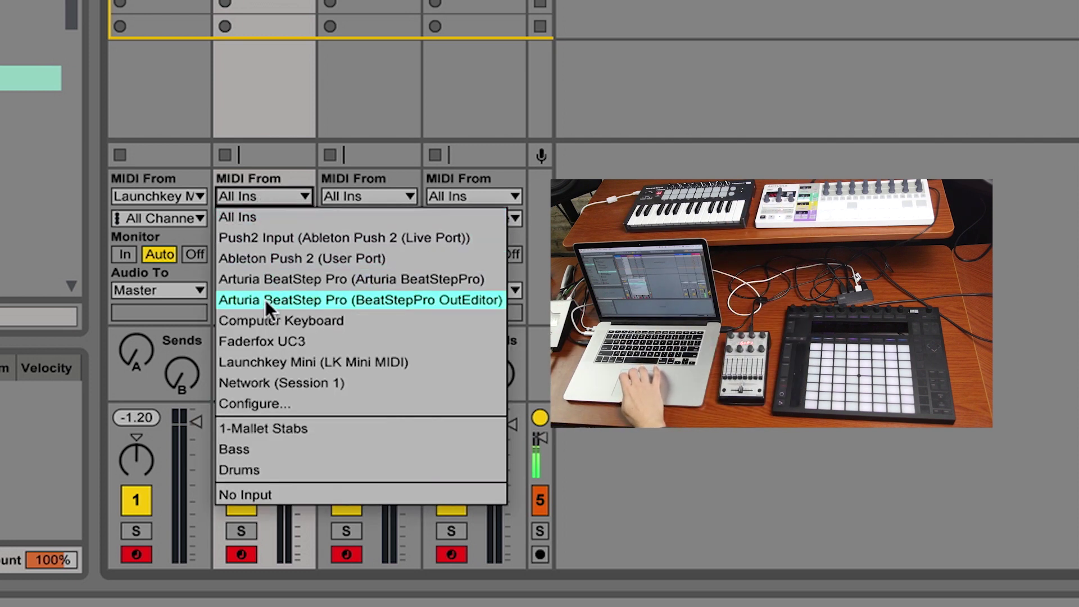
click(270, 281)
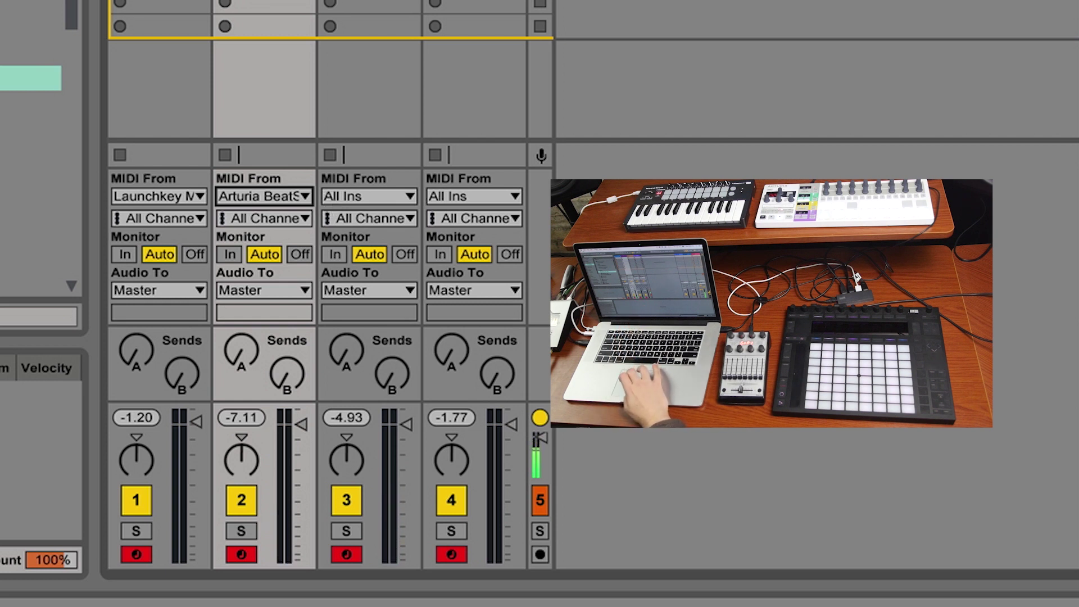
Set the Bass track's MIDI From to Arturia BeatStep Pro as well.
click(353, 194)
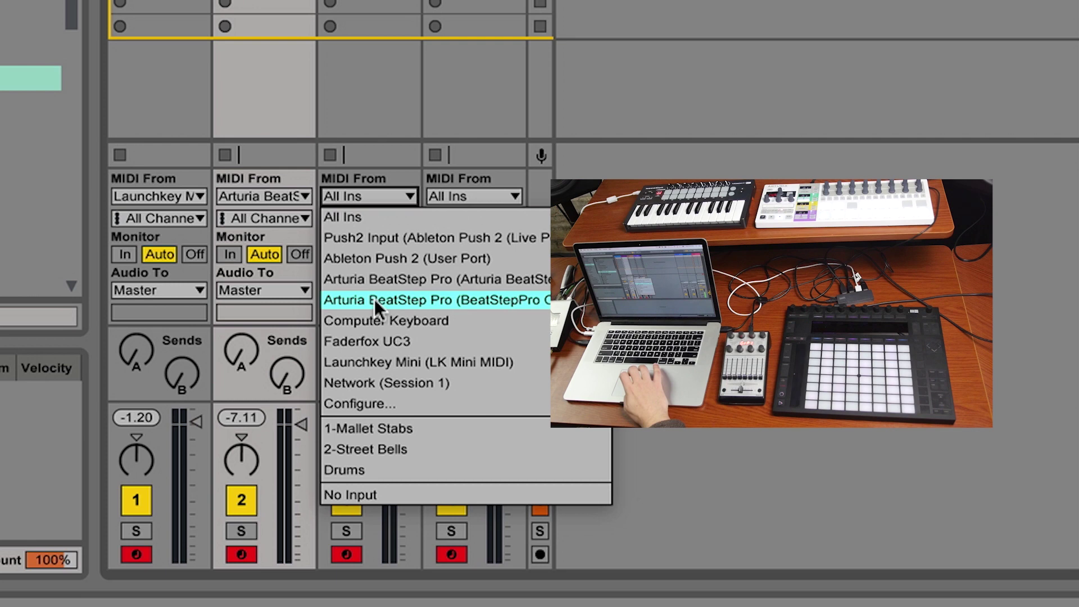
click(372, 216)
click(368, 191)
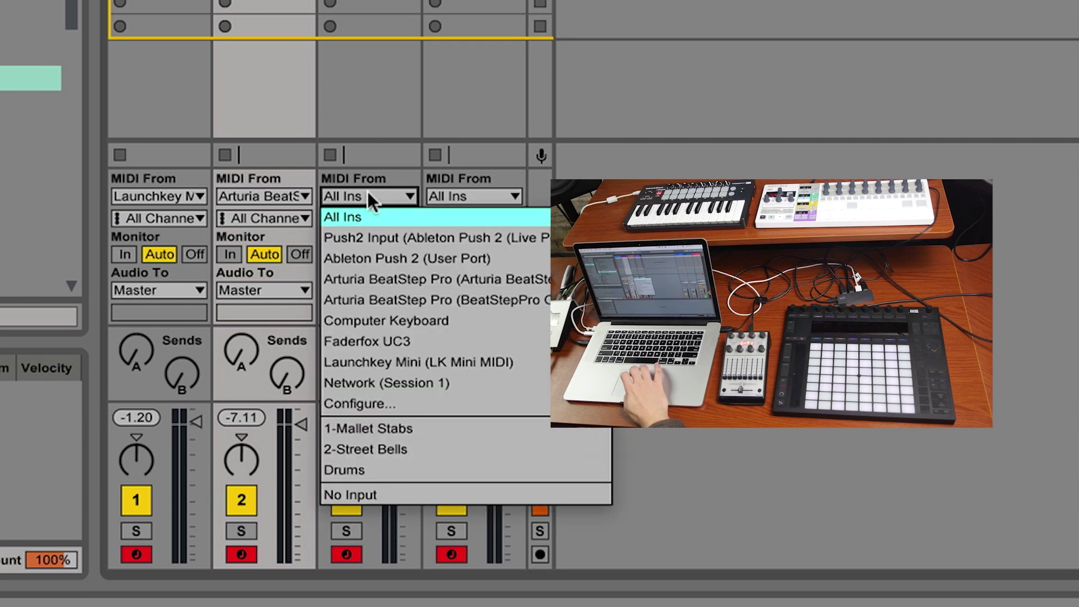
click(372, 196)
click(372, 195)
click(377, 277)
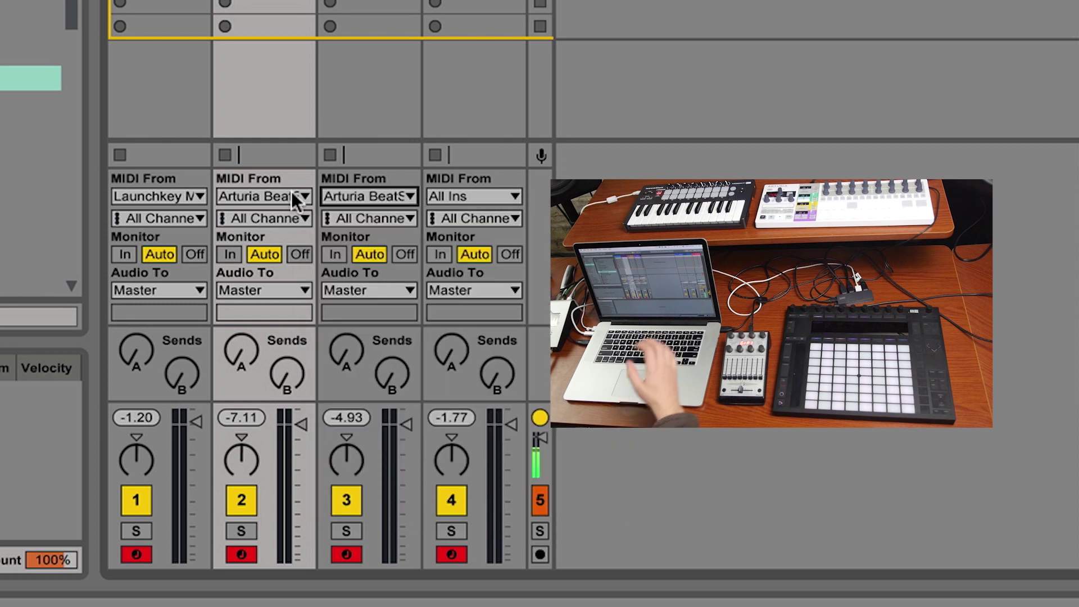
click(280, 220)
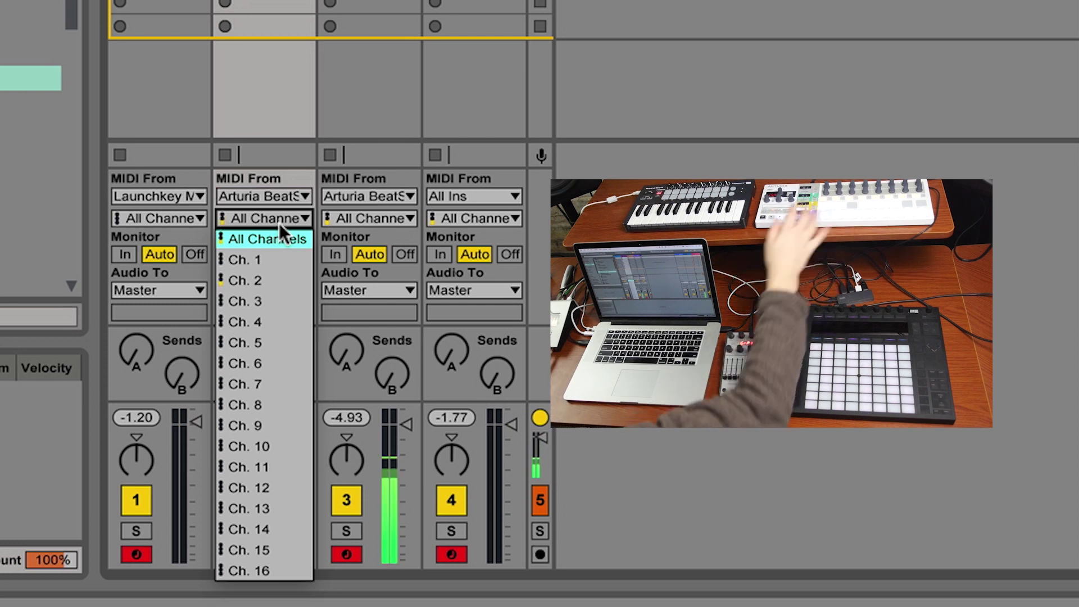
Choose Ch. 1 in the Street Bells channel dropdown and Ch. 2 for Bass.
click(279, 223)
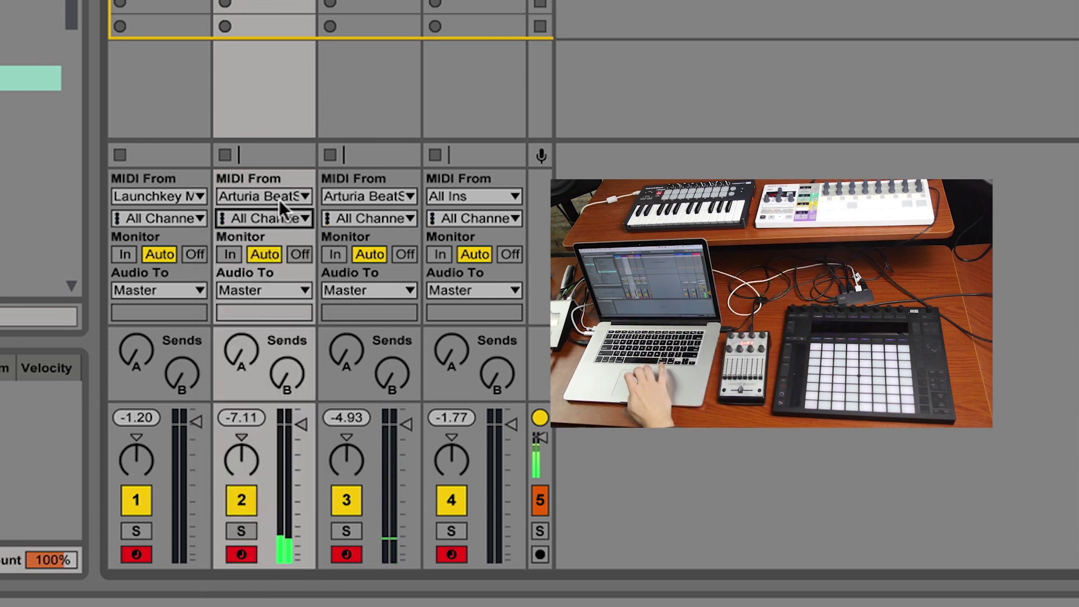
click(276, 213)
click(271, 251)
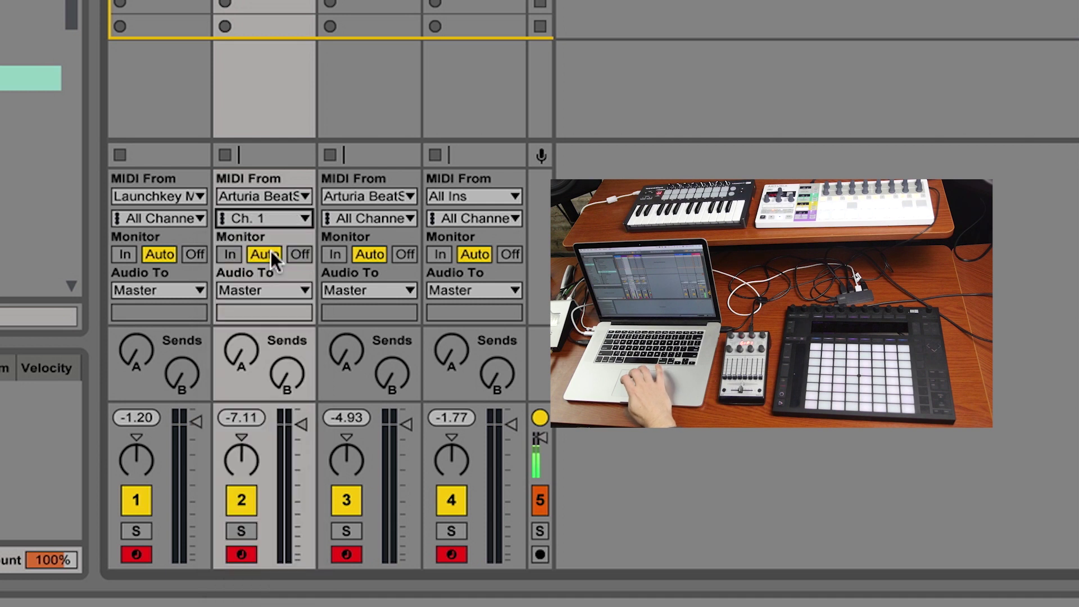
click(368, 217)
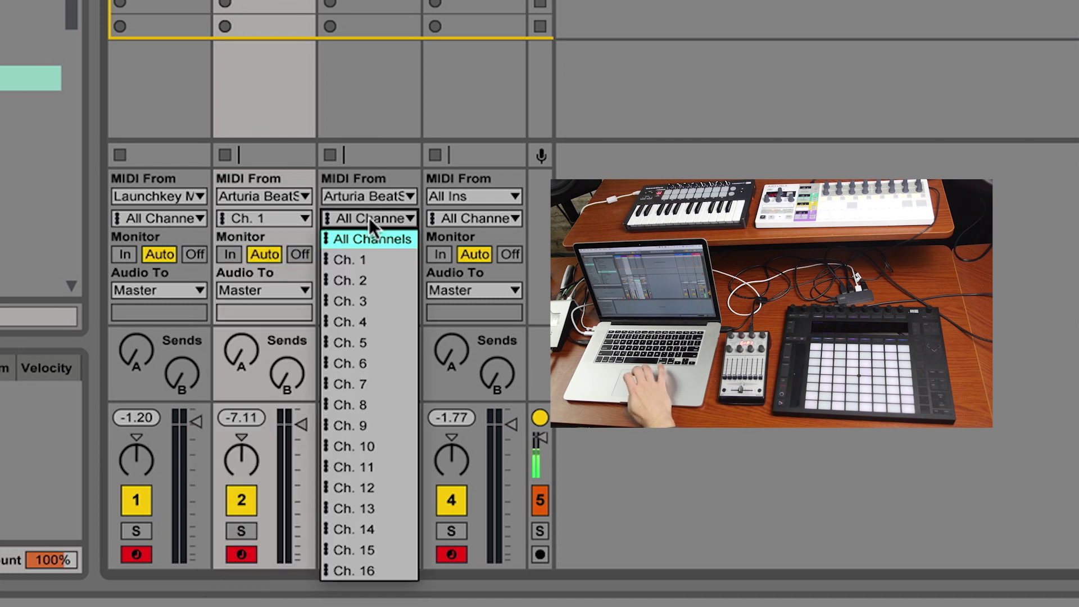
click(364, 274)
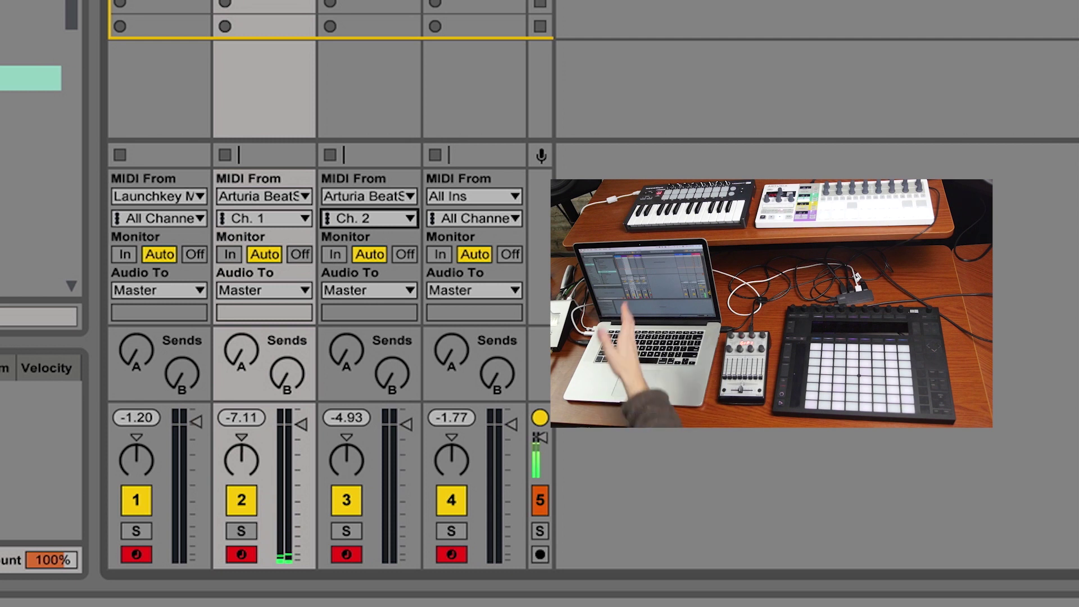
click(159, 85)
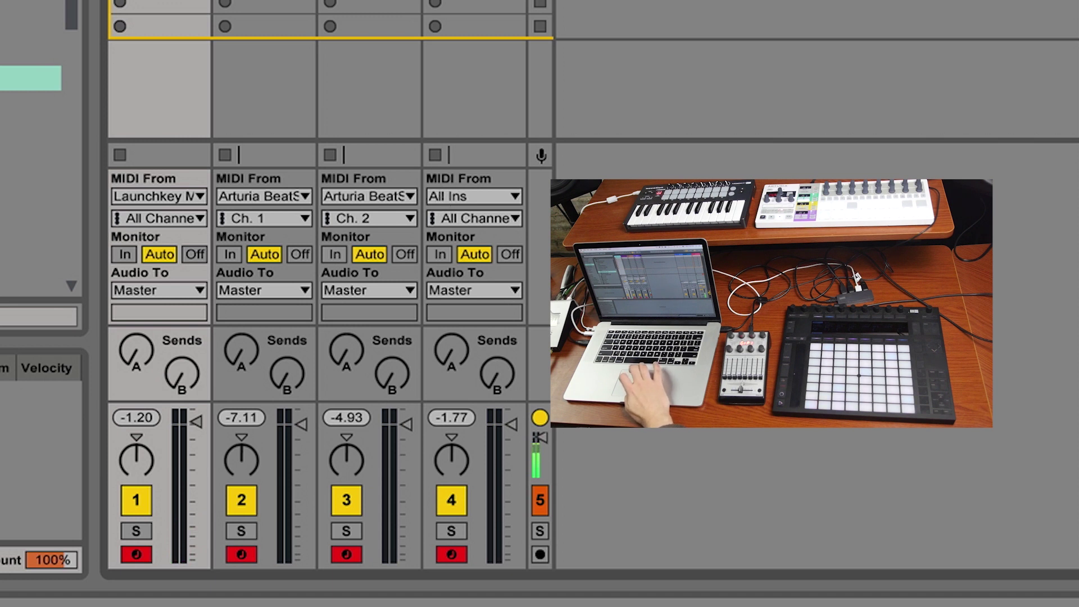
Set track 4 (Drums) MIDI From to Push2 Input, listening only on Ch. 16.
click(466, 129)
click(450, 193)
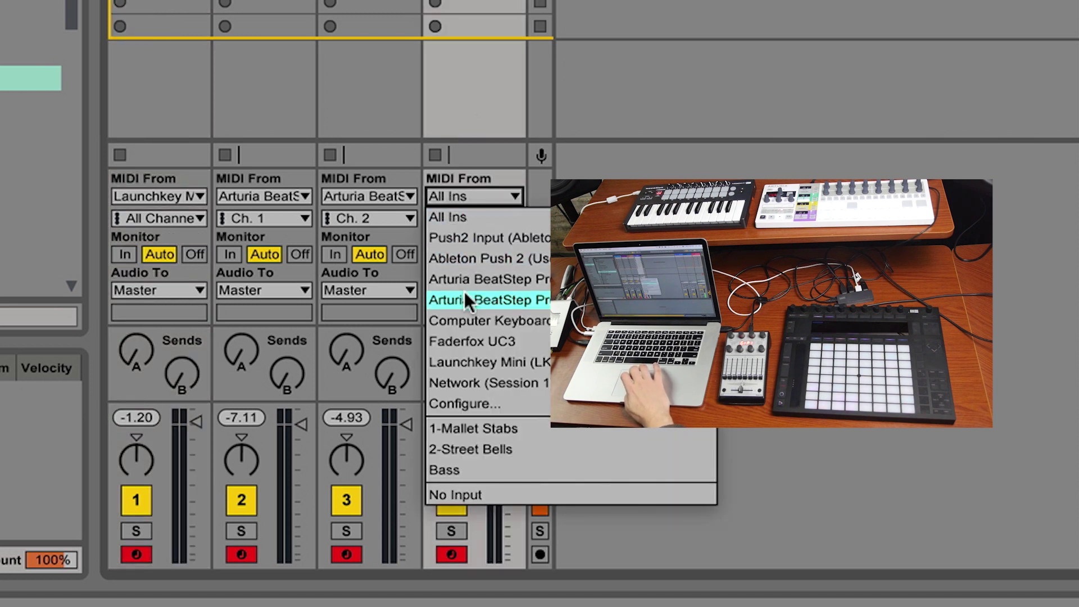
click(469, 257)
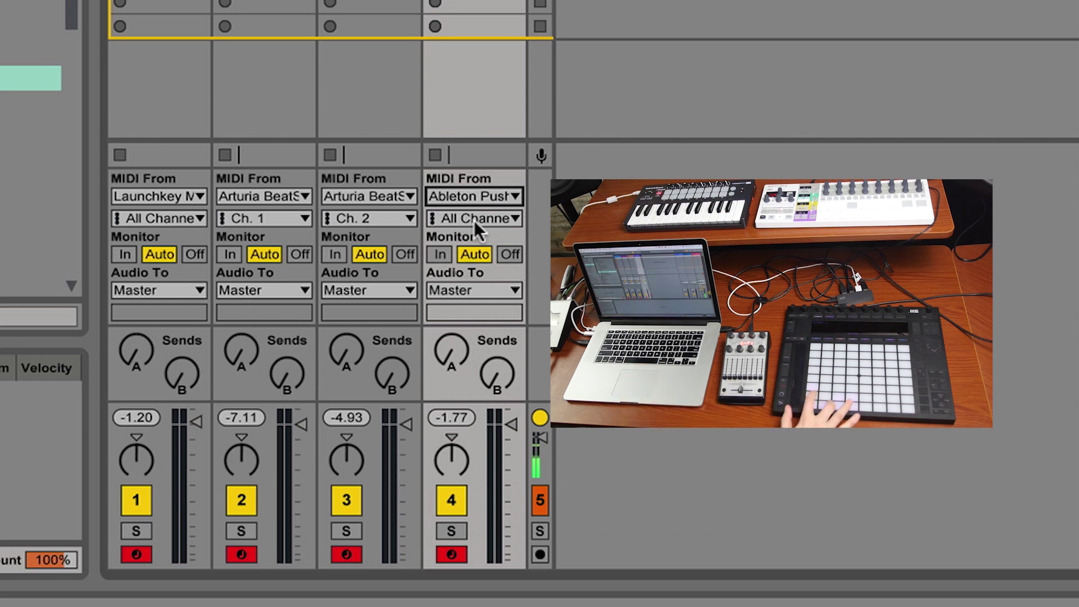
click(476, 202)
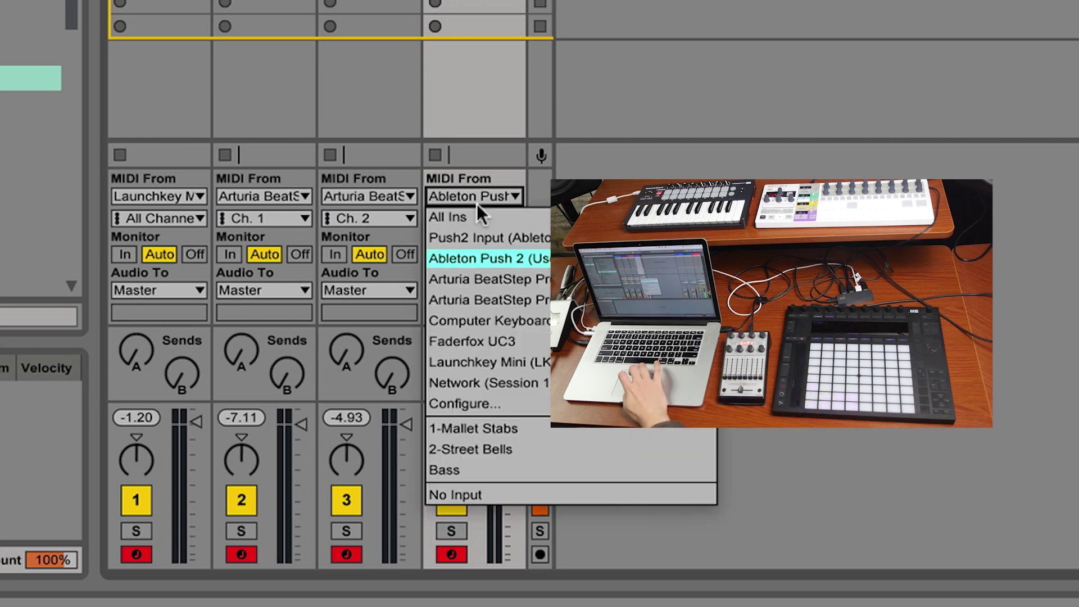
click(482, 235)
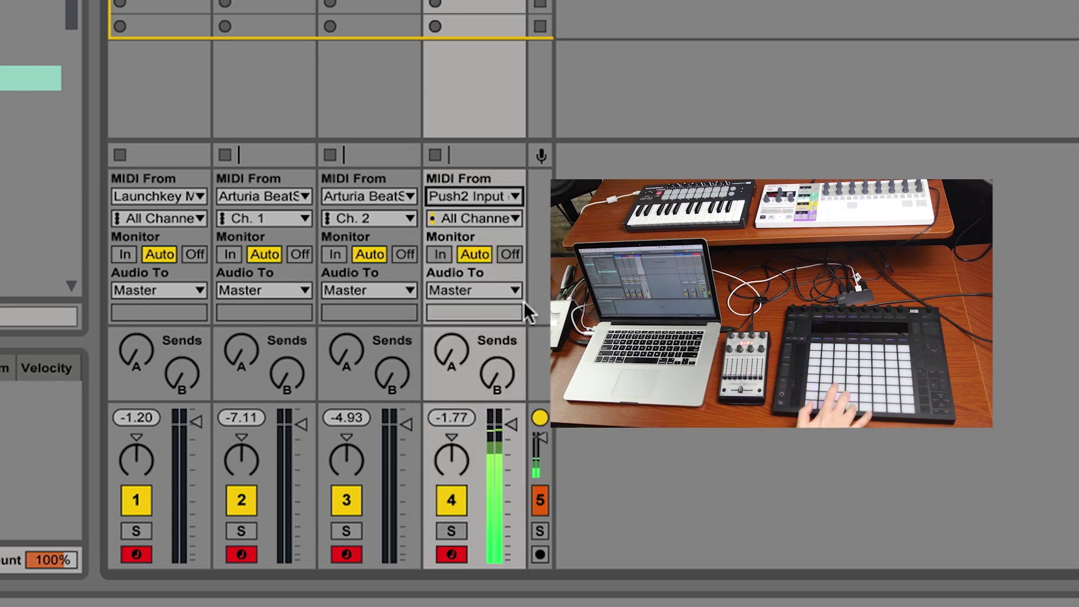
click(499, 220)
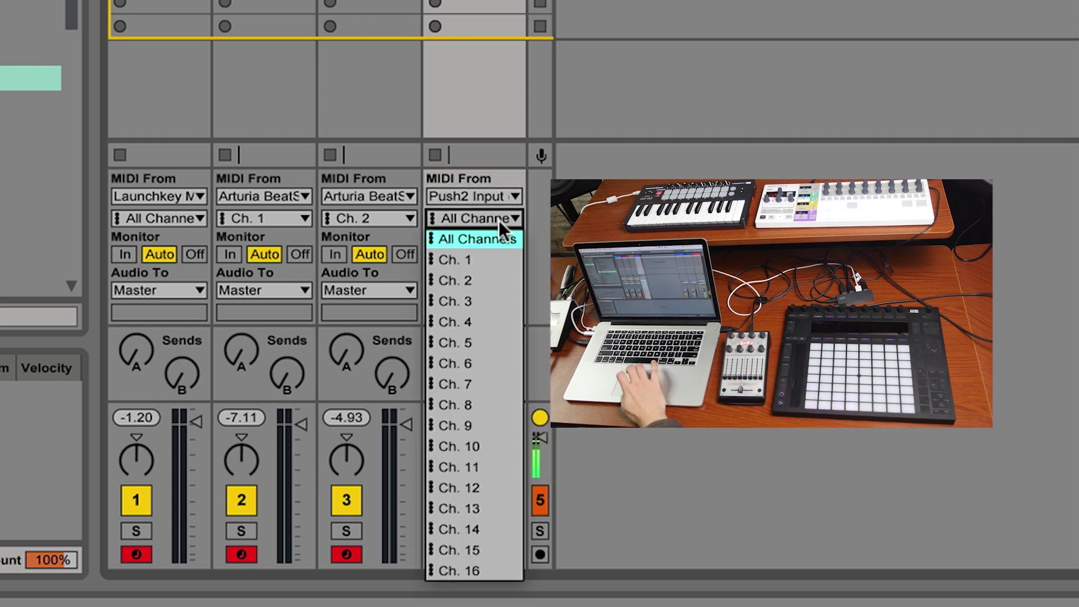
click(501, 566)
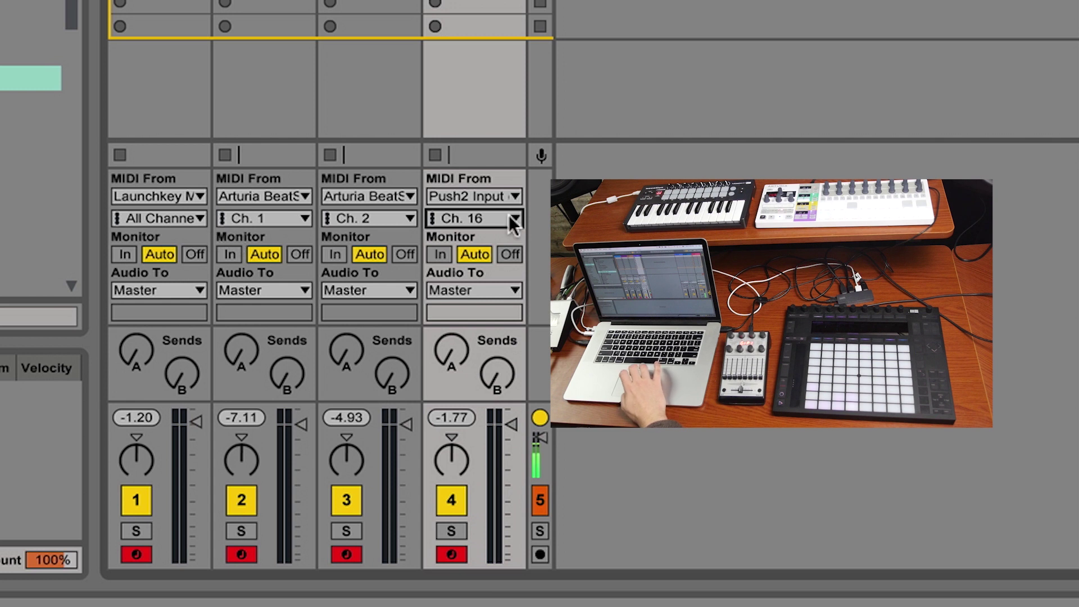